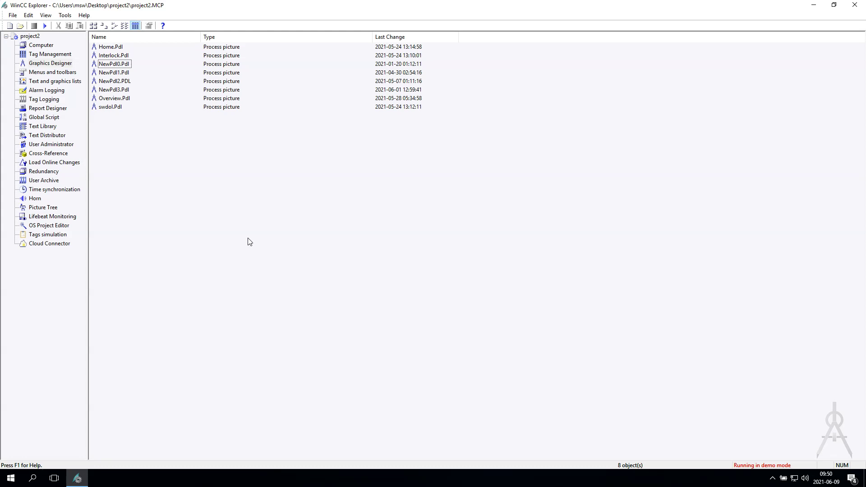
Launch Paint and enlarge the canvas to 1488×806 pixels
click(10, 480)
text(paint)
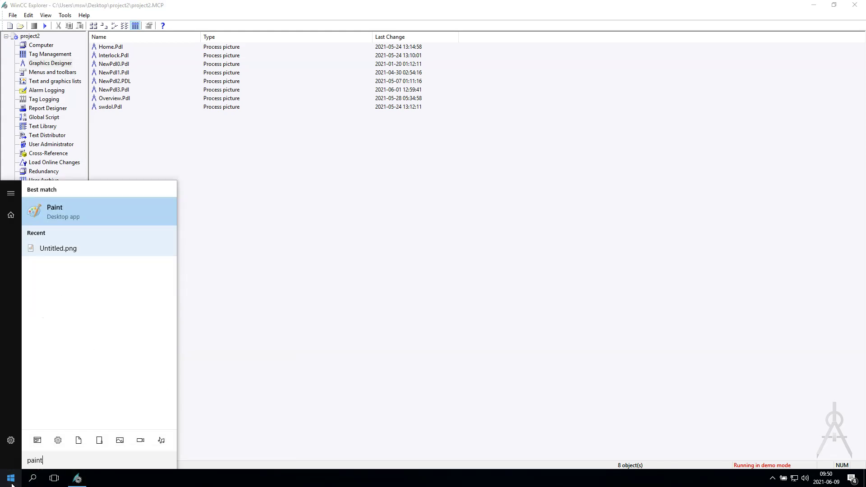
key(Return)
drag(322, 291, 675, 429)
Draw a large outer rectangle with a smaller rectangle nested inside it
click(199, 29)
mouse_move(80, 115)
mouse_down()
mouse_move(187, 331)
mouse_move(599, 392)
mouse_move(603, 385)
mouse_up()
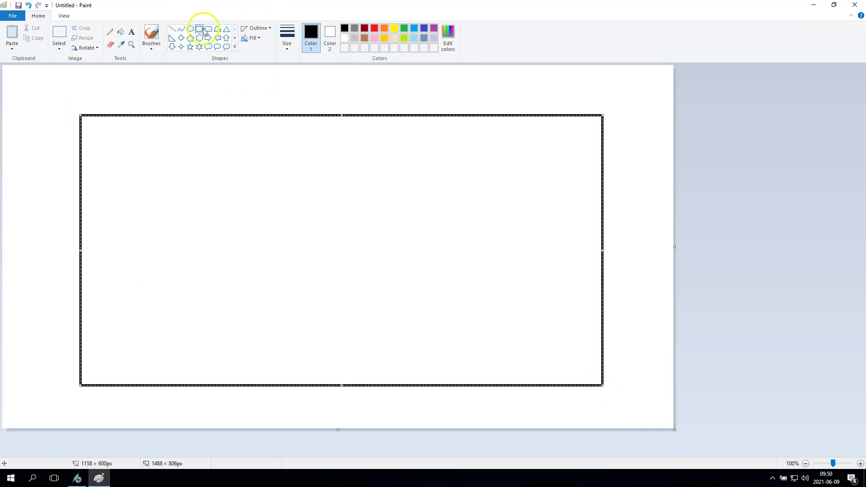
click(126, 91)
drag(202, 150, 564, 360)
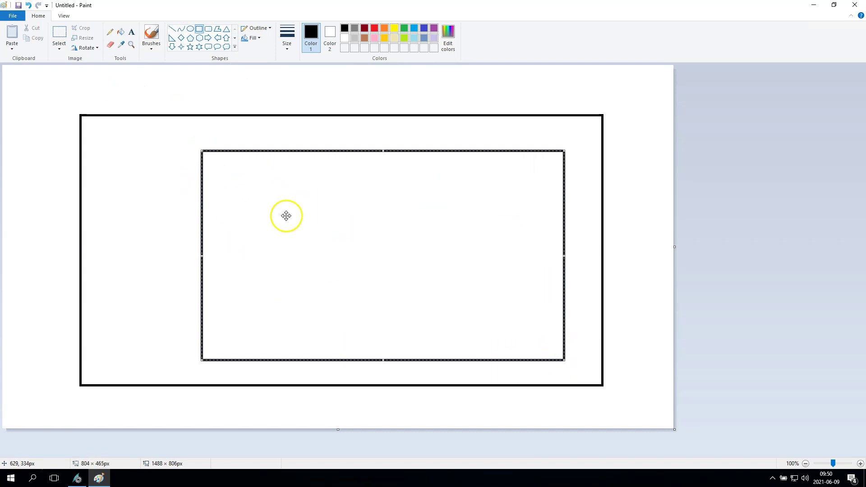
click(164, 92)
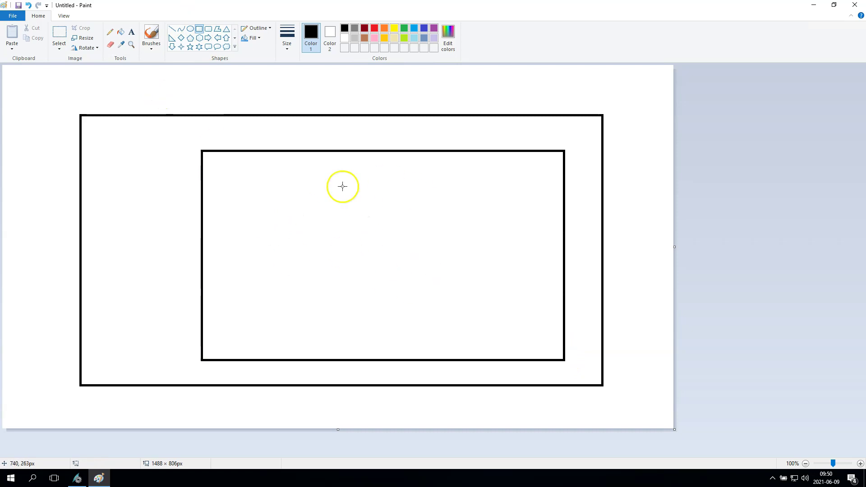
Add the label 'statictext or i/o field' inside the inner rectangle
click(132, 32)
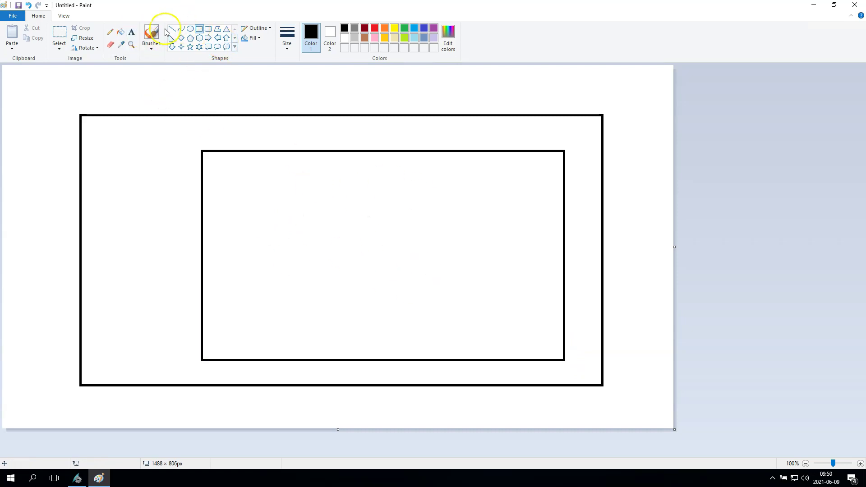
click(390, 170)
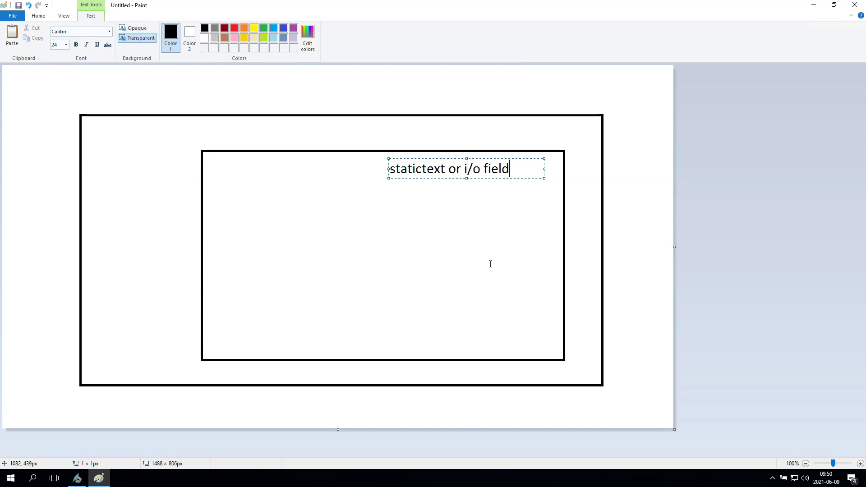
click(616, 118)
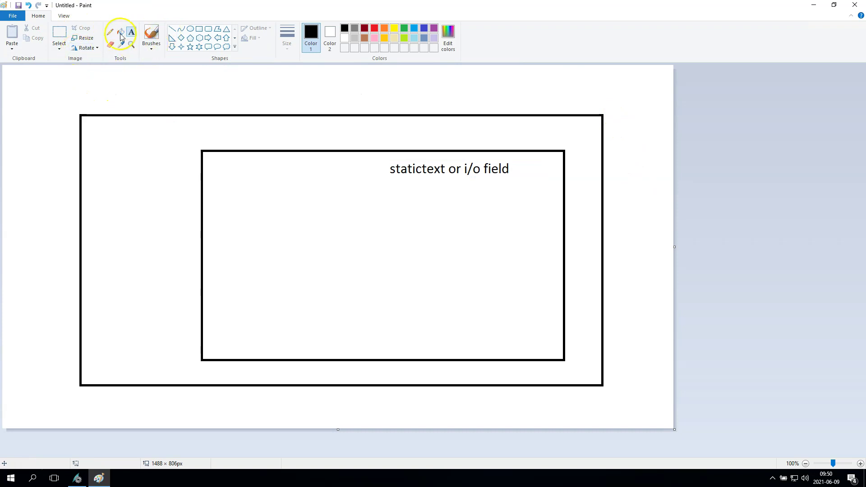
Draw a small box near the outer frame's top-left and pencil a line to the label
click(199, 28)
drag(144, 124, 173, 142)
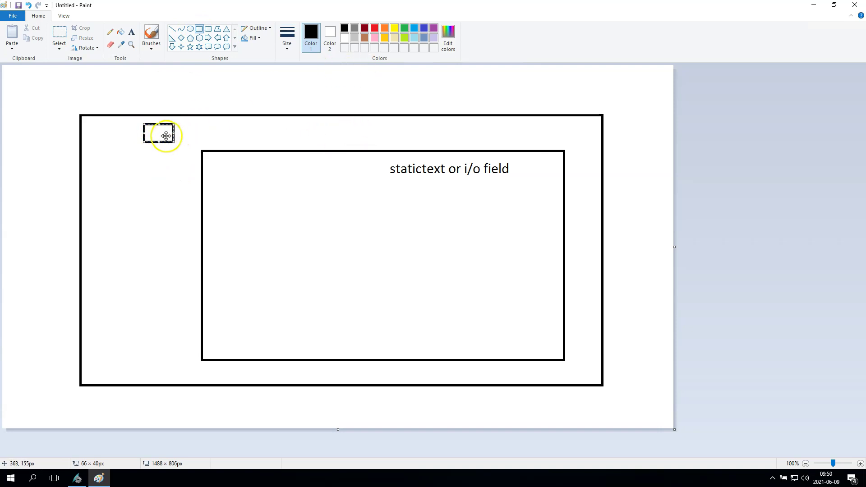
click(110, 32)
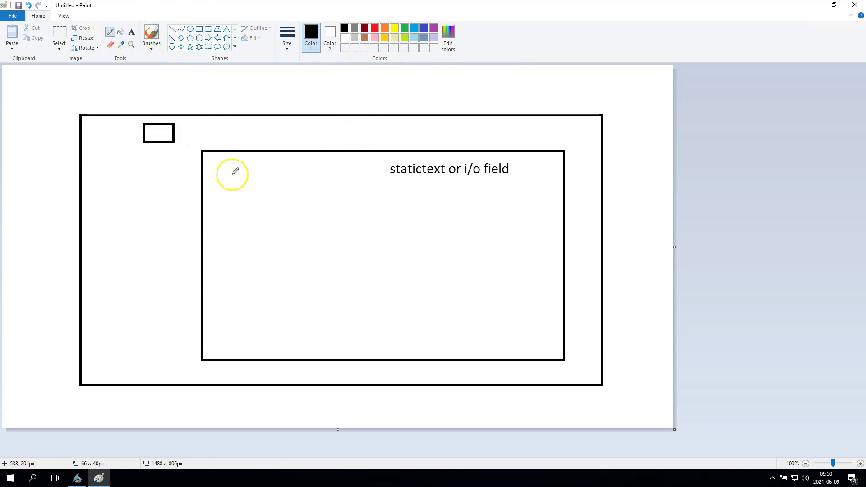
mouse_move(165, 131)
mouse_down()
mouse_move(430, 161)
mouse_move(423, 153)
mouse_move(435, 162)
mouse_move(412, 154)
mouse_move(431, 161)
mouse_up()
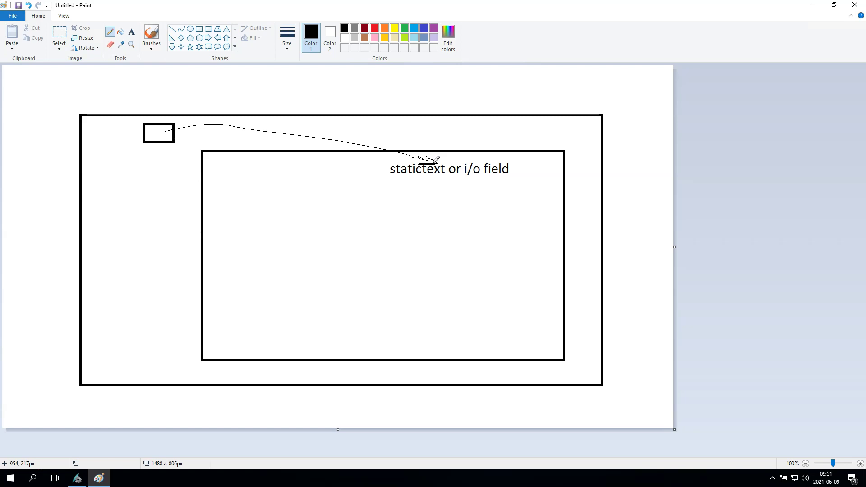
In WinCC Explorer, create a new process picture and rename it Overview_picture.Pdl
click(77, 478)
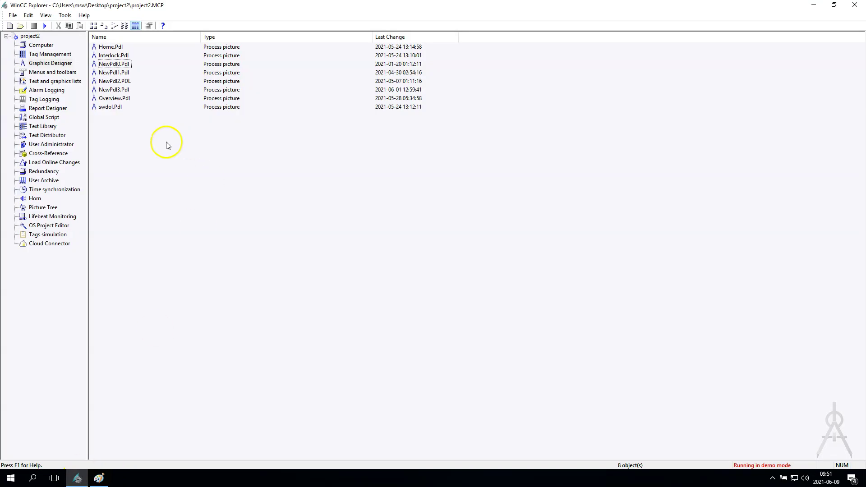
right_click(119, 133)
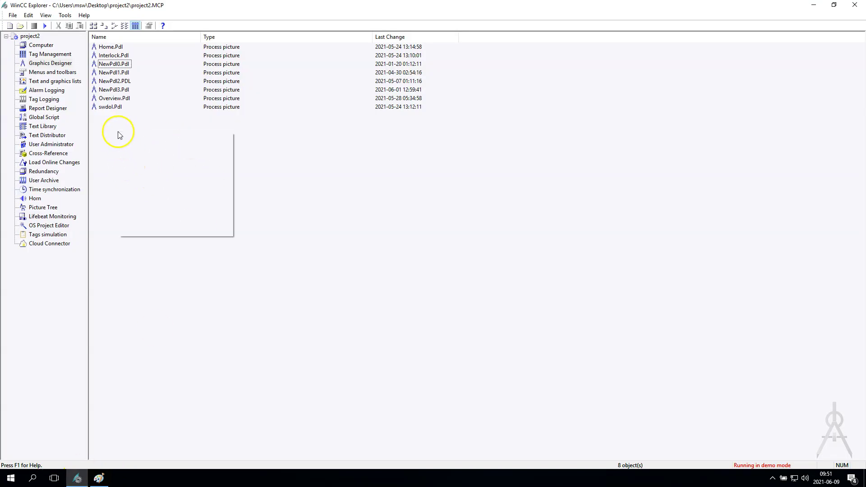
click(153, 148)
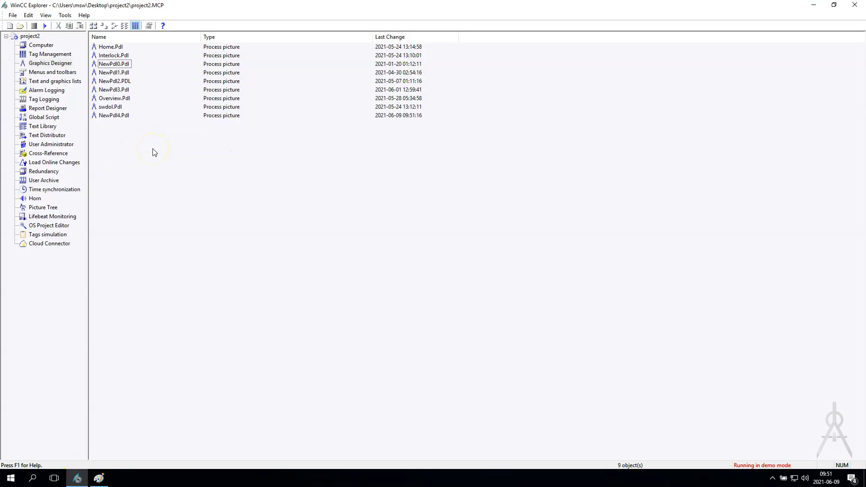
click(120, 118)
click(120, 118)
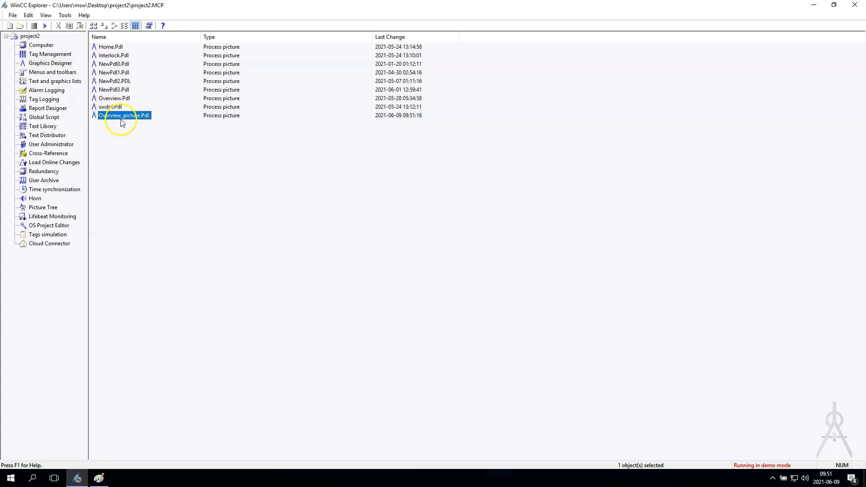
Create a second picture named Second.Pdl, then open Overview_picture.Pdl for editing
right_click(130, 134)
click(170, 145)
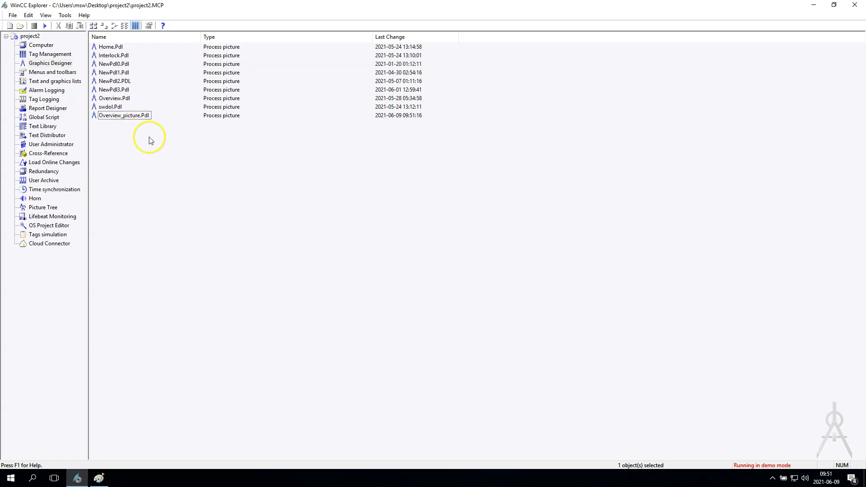
click(111, 125)
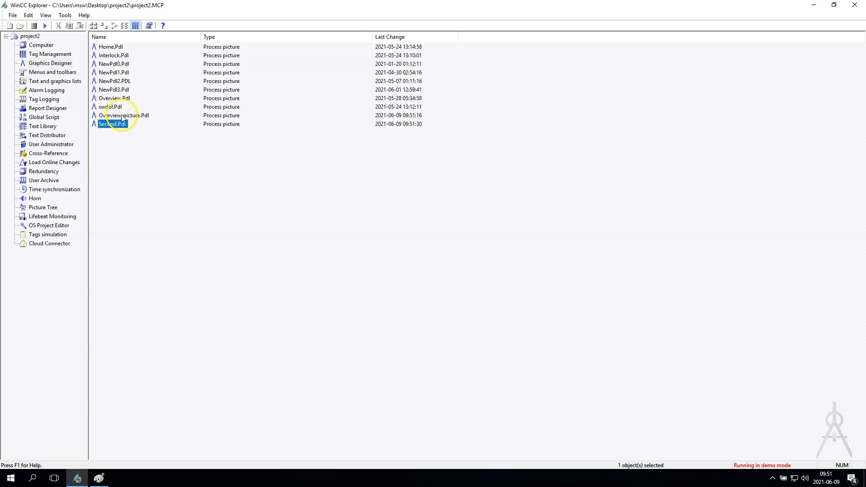
double_click(118, 116)
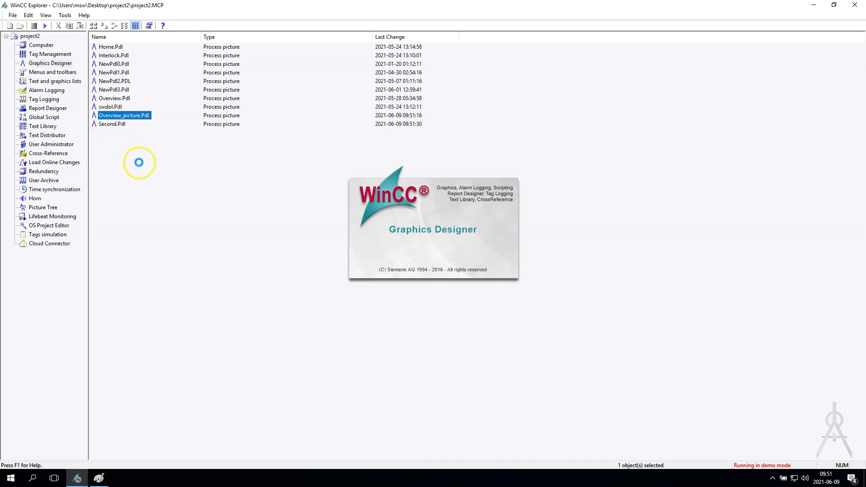
In Graphics Designer, set Overview_picture's Global Color Scheme to No and save
key(alt+Tab)
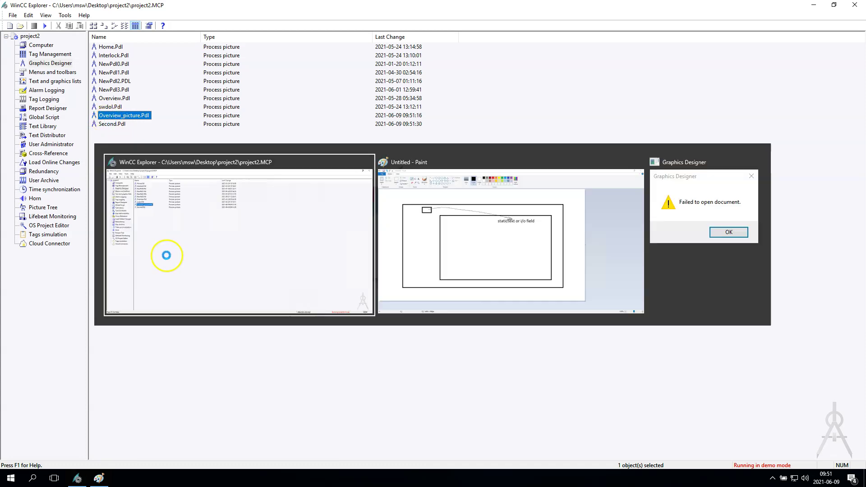
click(759, 172)
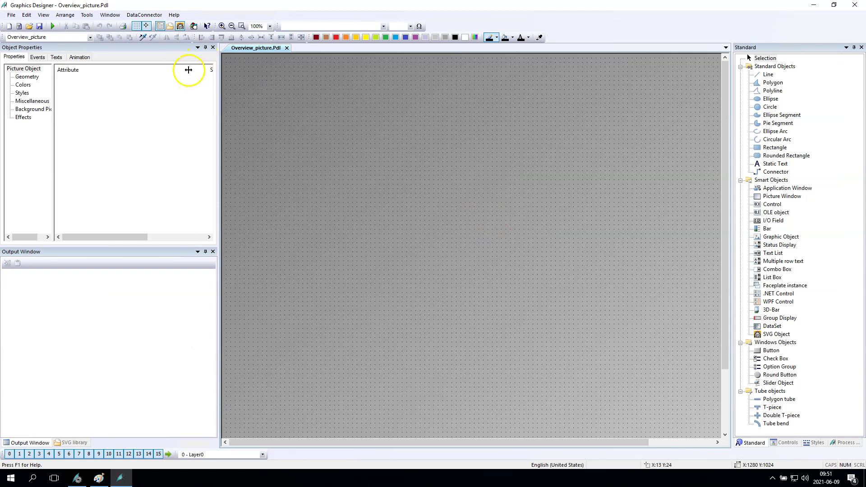
click(23, 118)
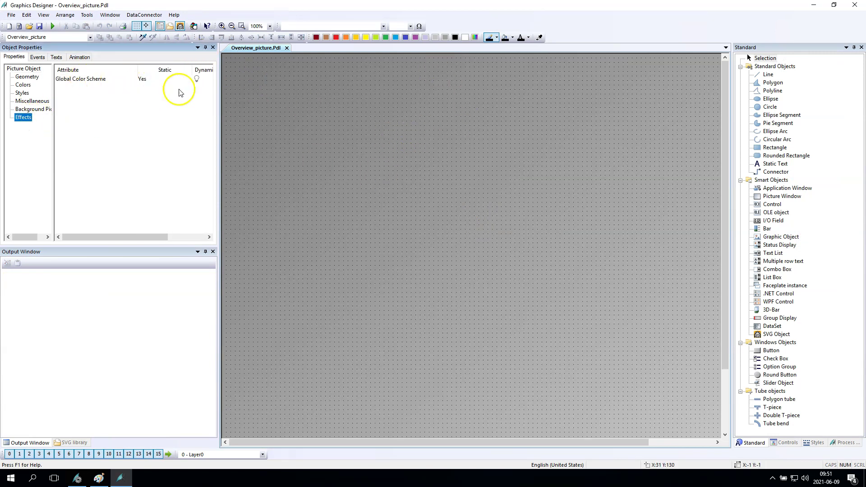
double_click(142, 80)
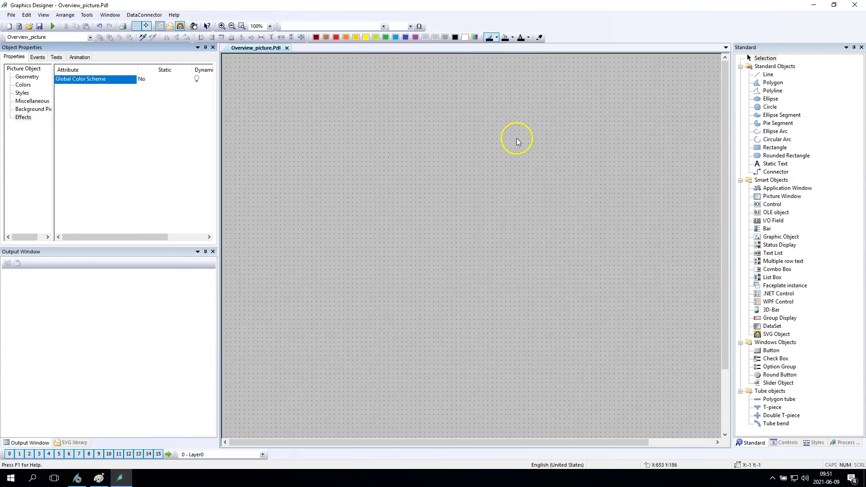
click(39, 27)
Set Picture Width to 500 and Picture Height to 400, then save
click(43, 79)
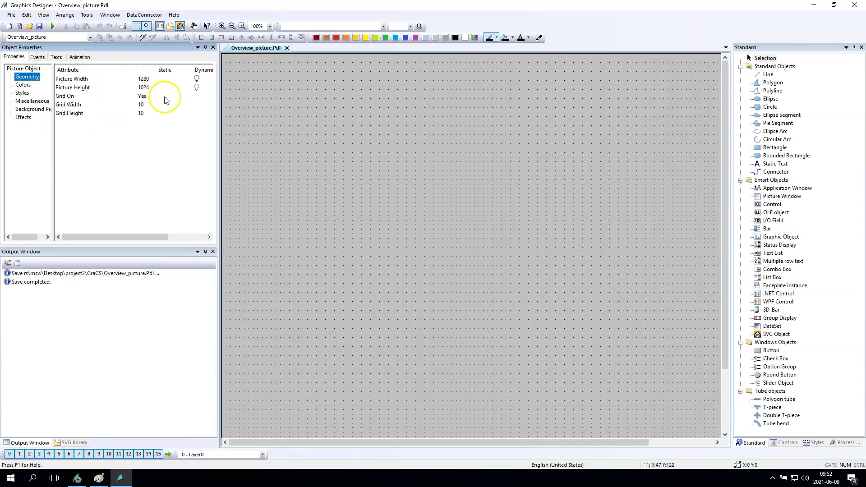
click(152, 81)
text(5)
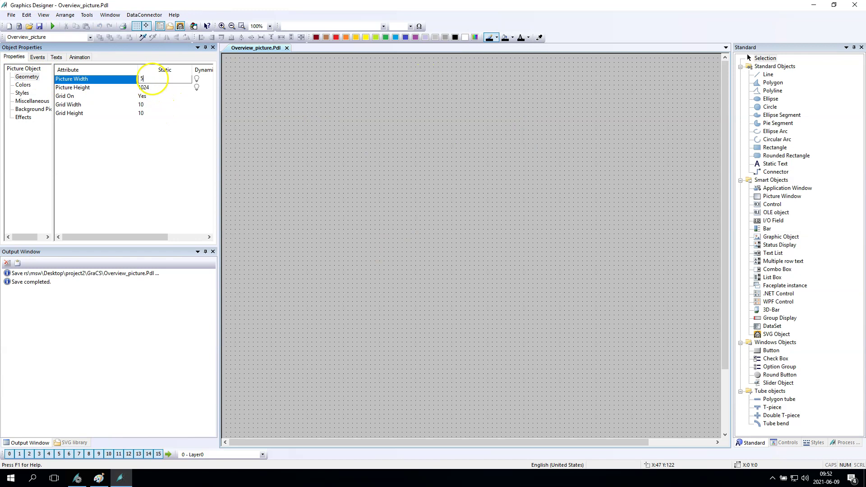
text(00)
key(Return)
click(162, 90)
text(400)
key(Return)
click(341, 125)
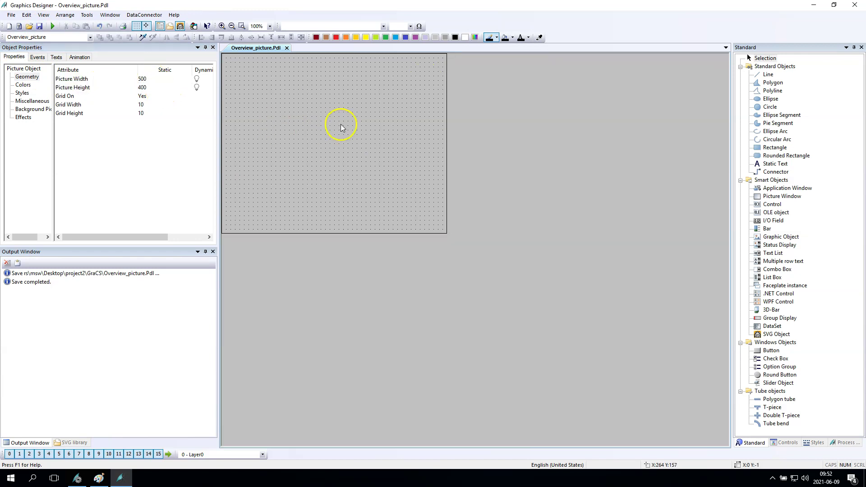
click(40, 27)
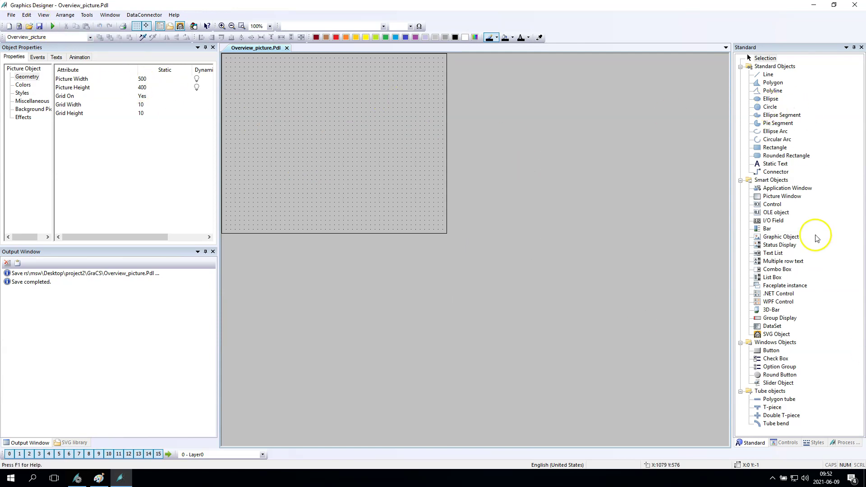
Draw a Picture Window on the overview with Picture Name set to Second.Pdl
click(783, 199)
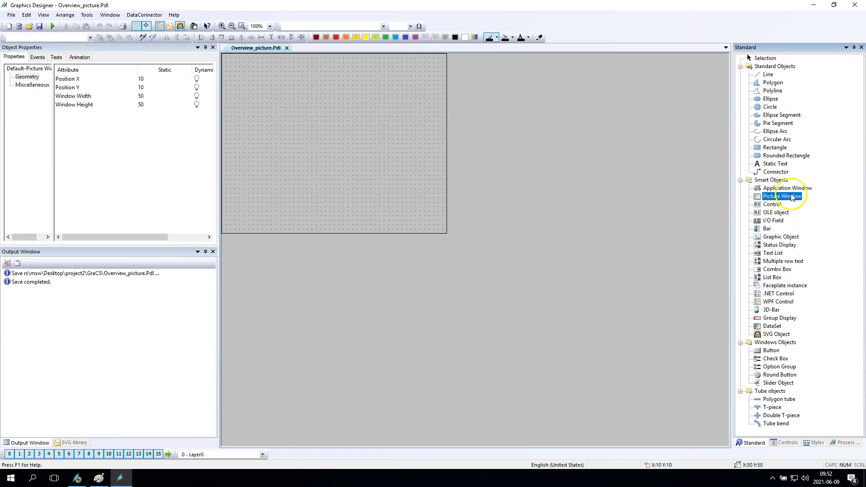
mouse_move(248, 81)
mouse_down()
mouse_move(387, 191)
mouse_move(447, 217)
mouse_move(446, 234)
mouse_up()
click(29, 84)
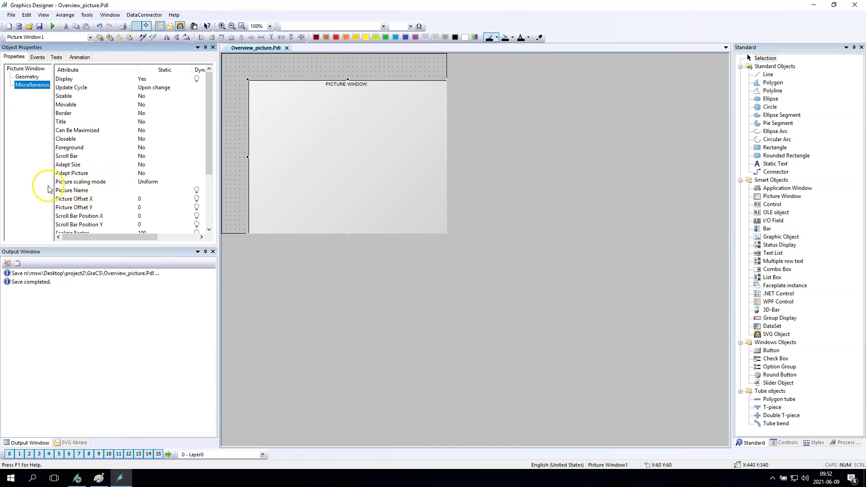
double_click(73, 190)
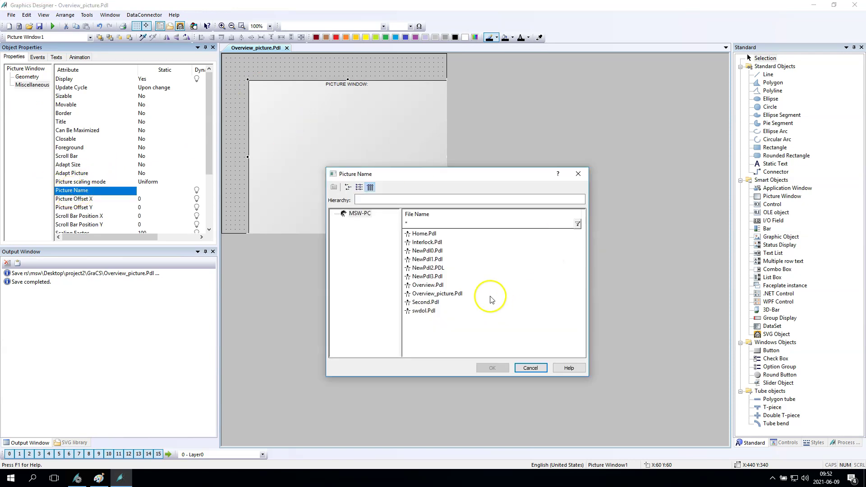
click(428, 303)
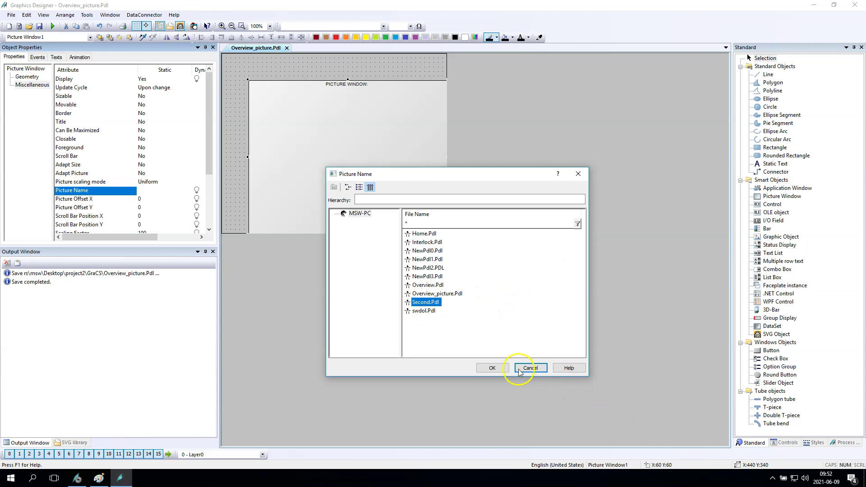
double_click(422, 302)
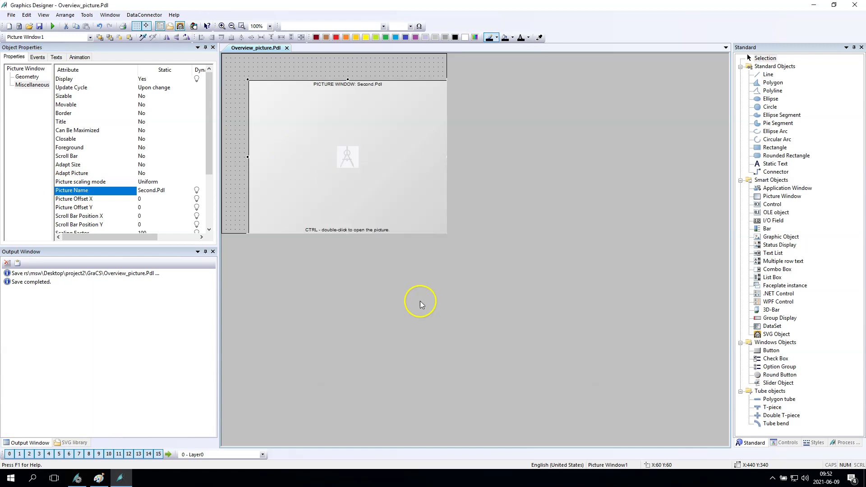
Open Second.Pdl from the picture window in its own tab and save it
ctrl+double_click(341, 135)
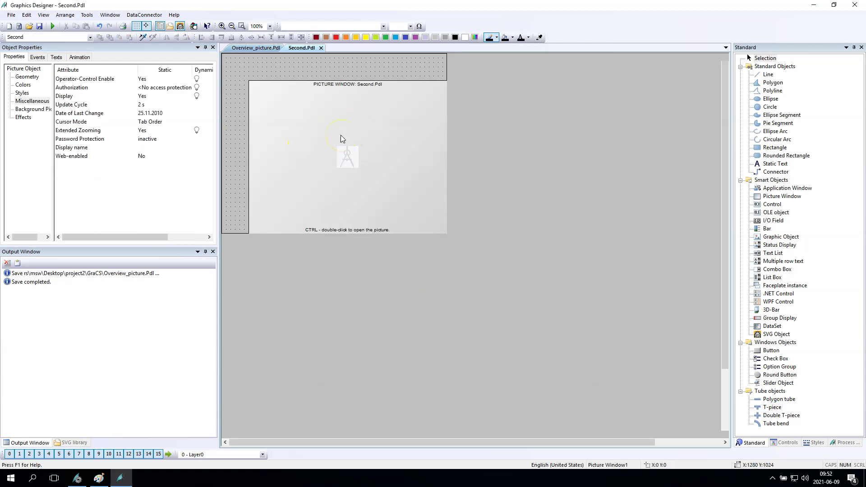
click(276, 48)
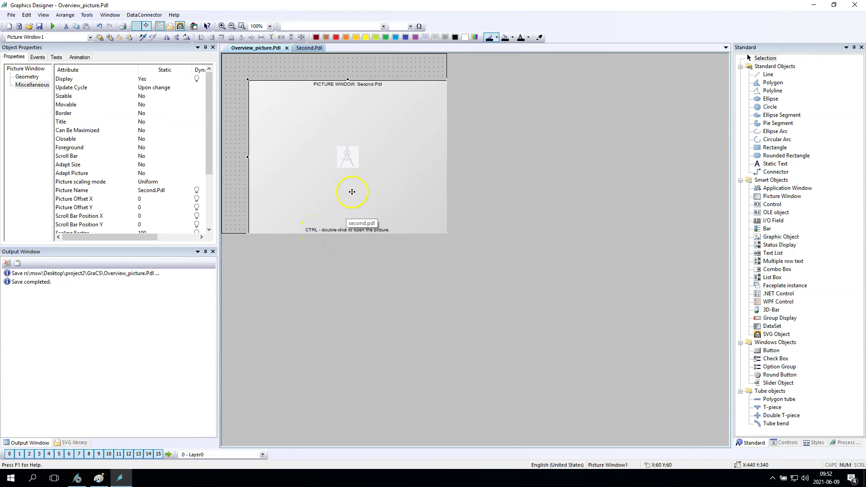
click(310, 48)
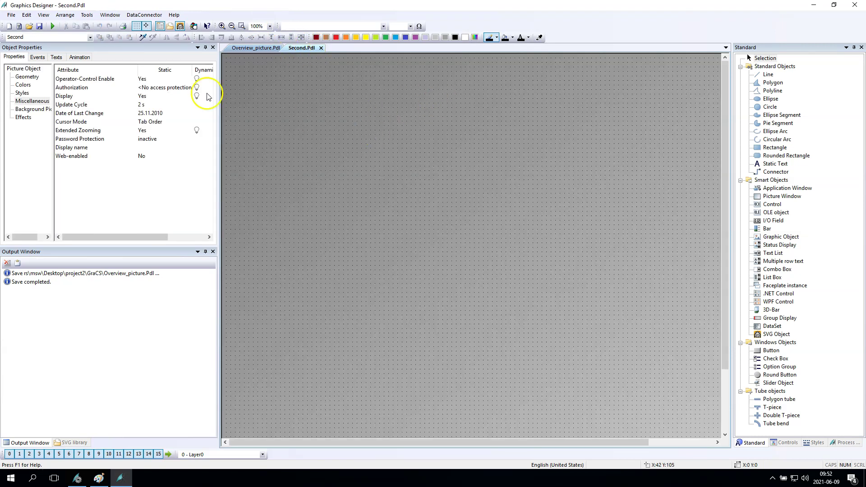
click(40, 27)
click(27, 76)
Set Second.Pdl's Picture Width to 300 and Picture Height to 200
click(156, 79)
text(300)
key(Return)
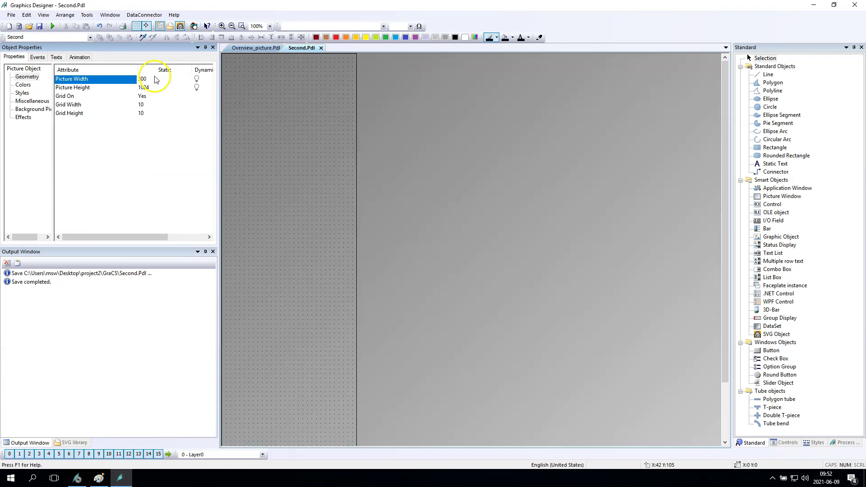
double_click(151, 87)
text(200)
key(Return)
click(286, 101)
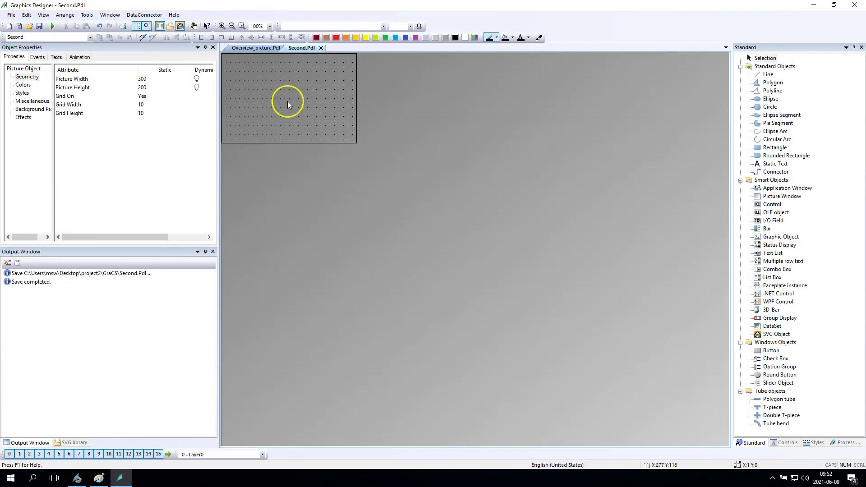
Turn off Global Color Scheme, make the background green, save, and return to the overview
click(23, 117)
double_click(148, 80)
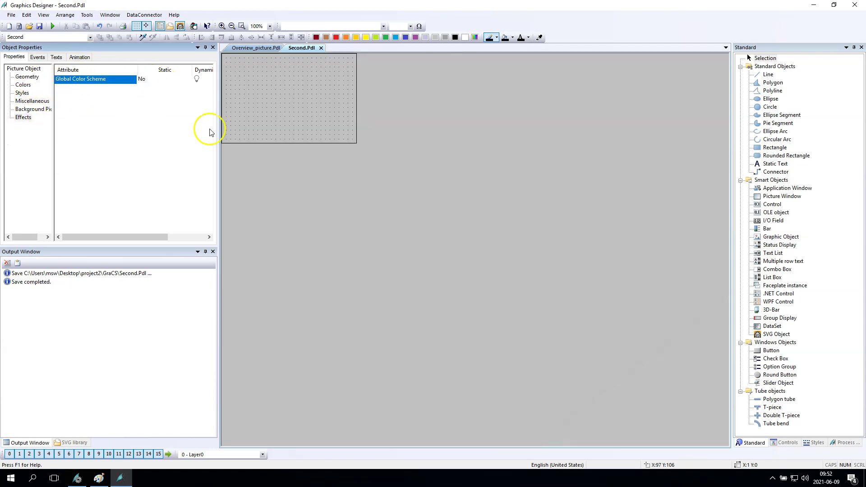
click(311, 100)
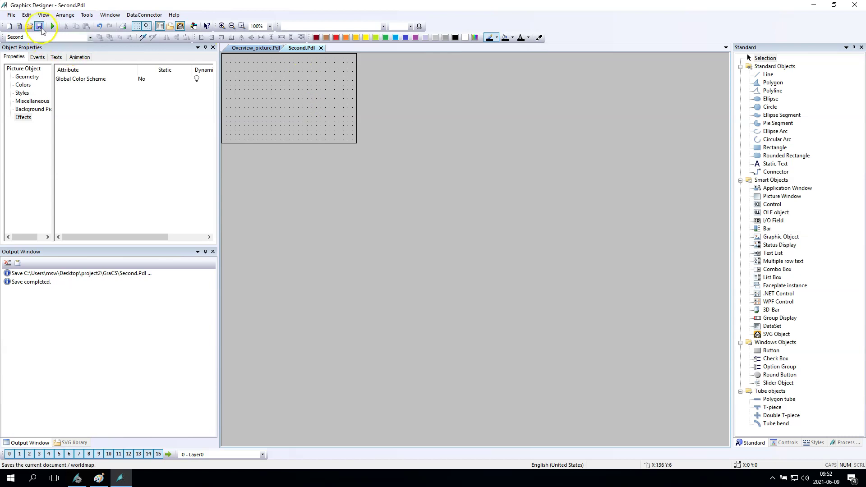
drag(366, 37, 343, 75)
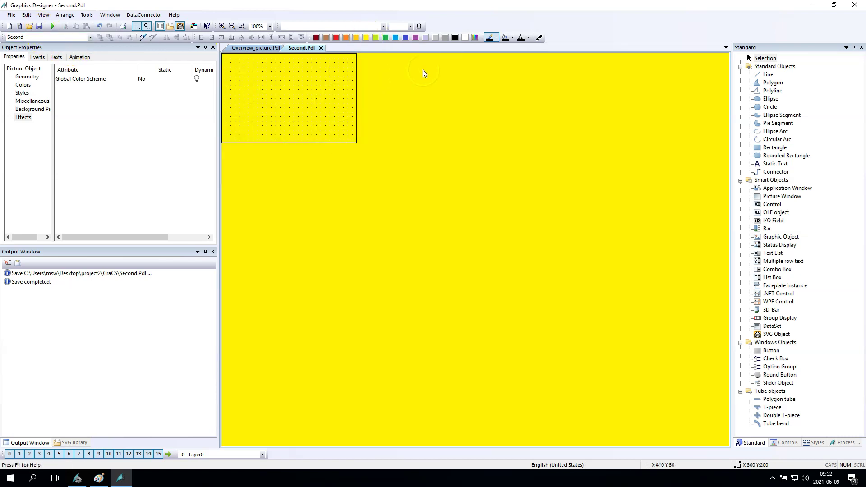
click(387, 37)
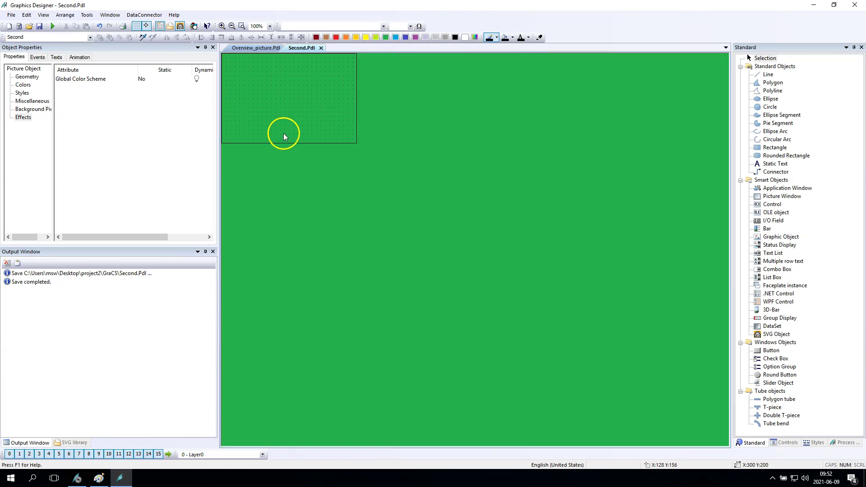
click(39, 25)
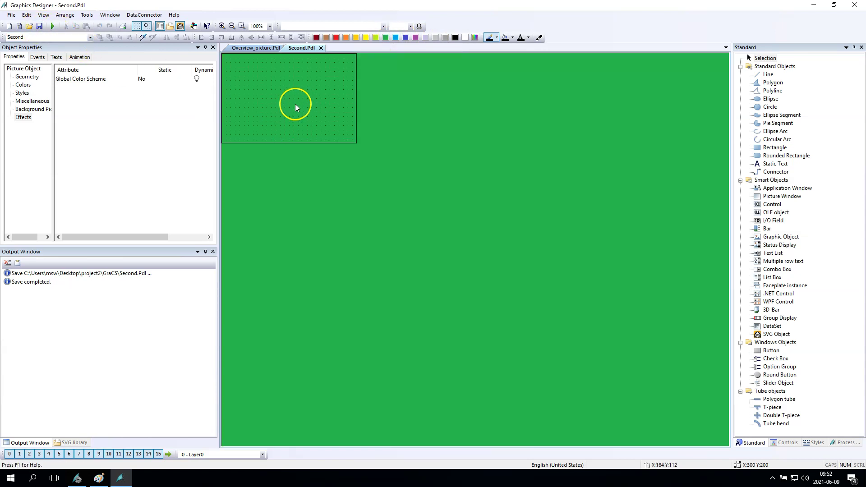
click(255, 47)
click(291, 63)
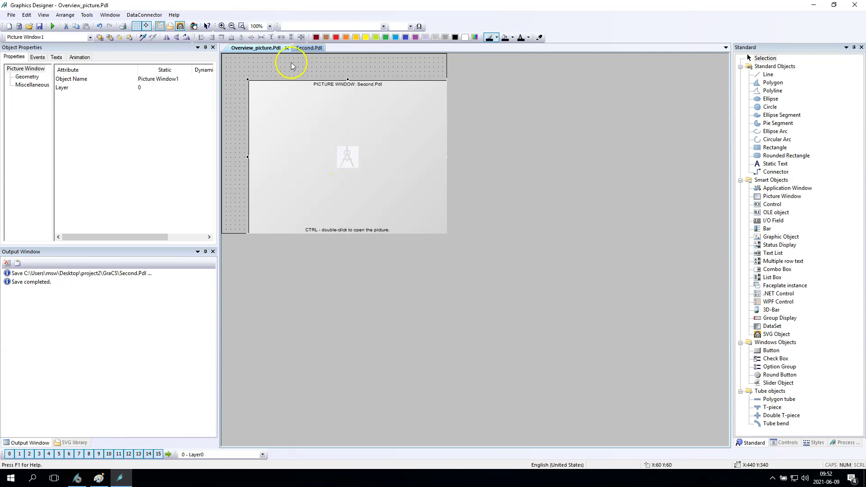
Save Overview_picture.Pdl, confirm Picture Window1 still shows Second.Pdl, then return to Second.Pdl
click(39, 26)
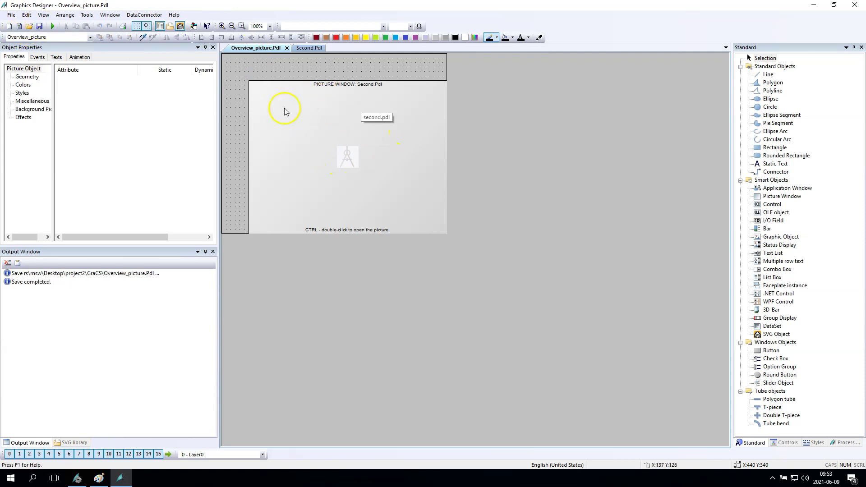
click(308, 118)
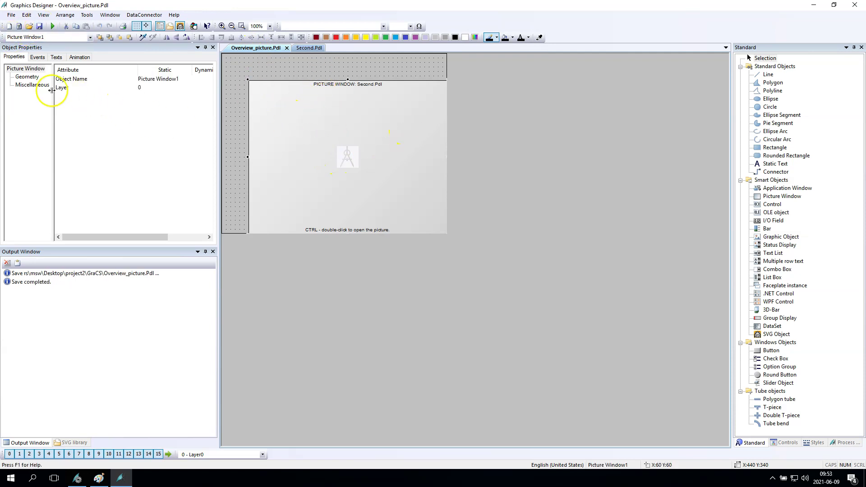
click(32, 85)
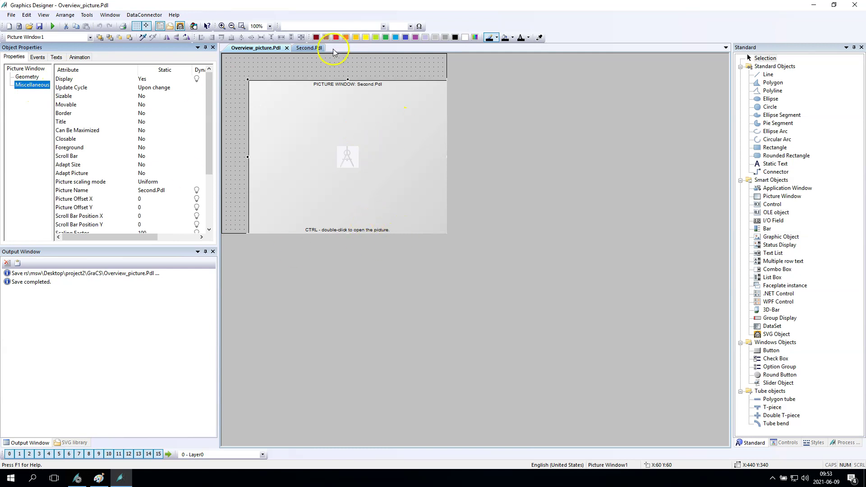
click(318, 48)
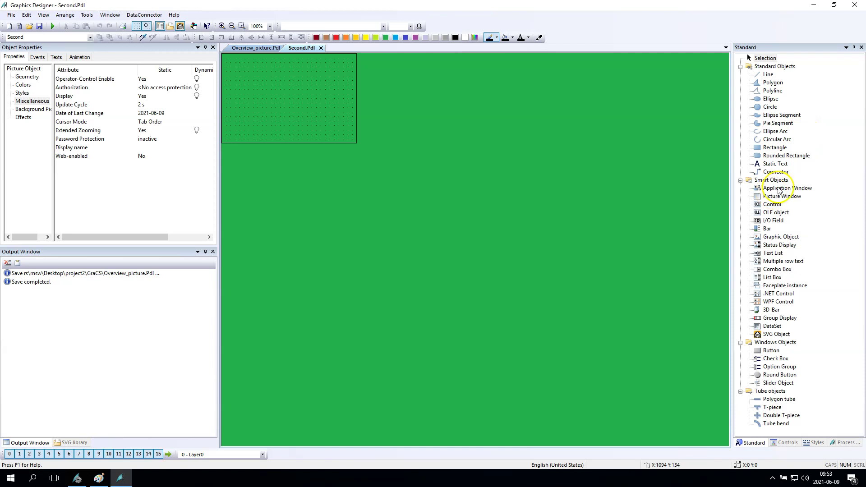
Add a static text reading TEXT to Second.Pdl at font size 24
click(774, 163)
drag(258, 67, 341, 100)
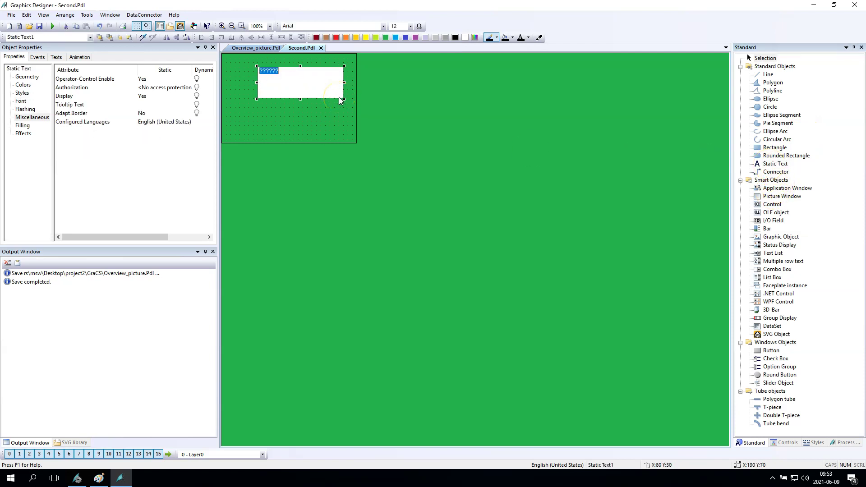
click(280, 96)
click(410, 26)
click(407, 96)
Set the label's X and Y Alignment to Centered
click(22, 93)
click(20, 101)
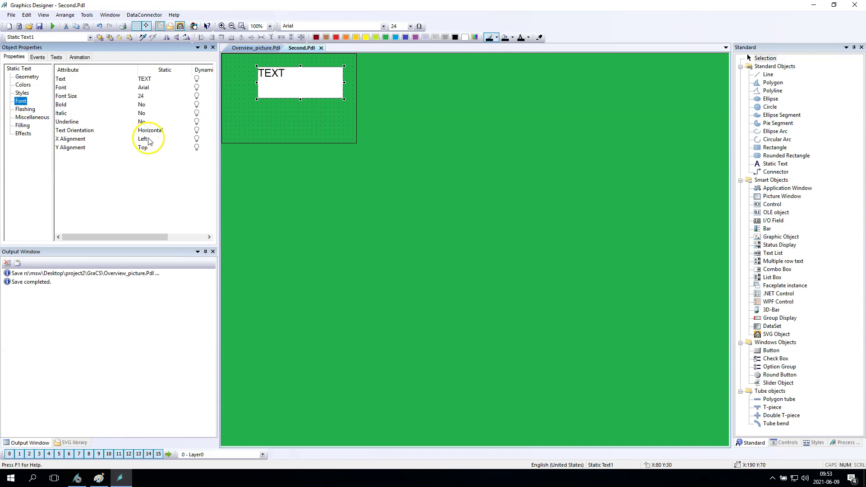
click(149, 139)
click(160, 154)
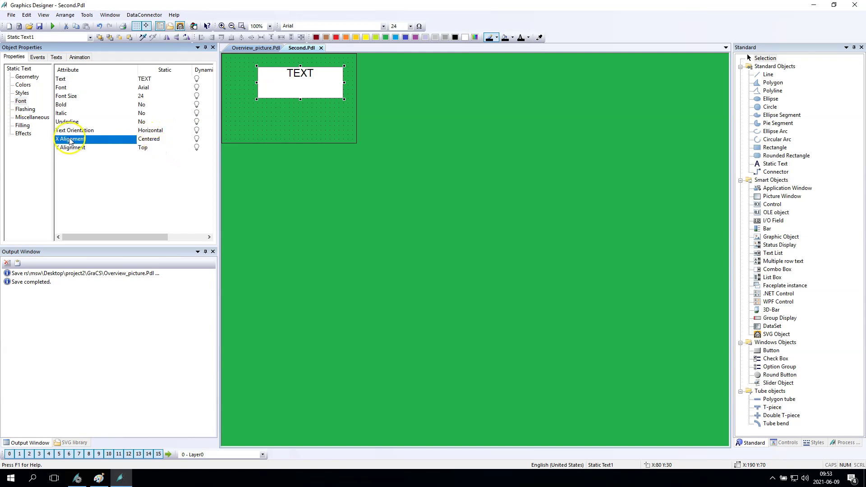
click(149, 148)
click(161, 163)
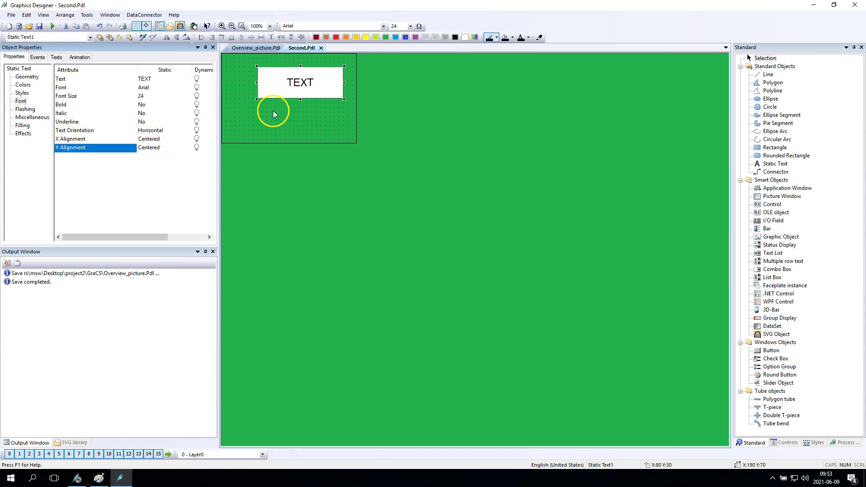
click(277, 115)
click(269, 74)
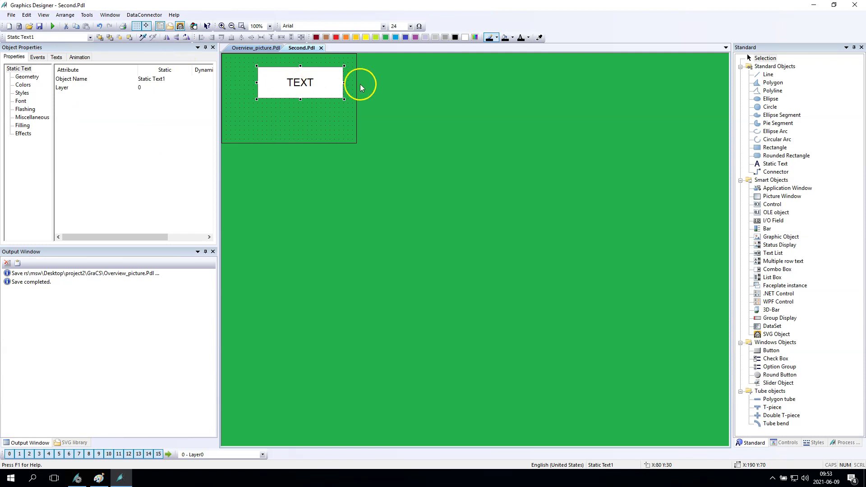
Rename the label's Object Name to ioStaticText and save Second.Pdl
click(19, 69)
click(68, 79)
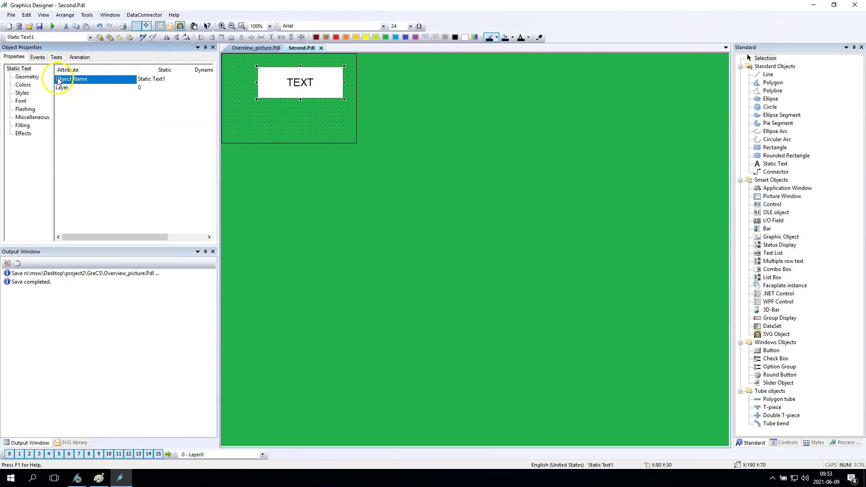
drag(135, 72, 111, 72)
click(122, 79)
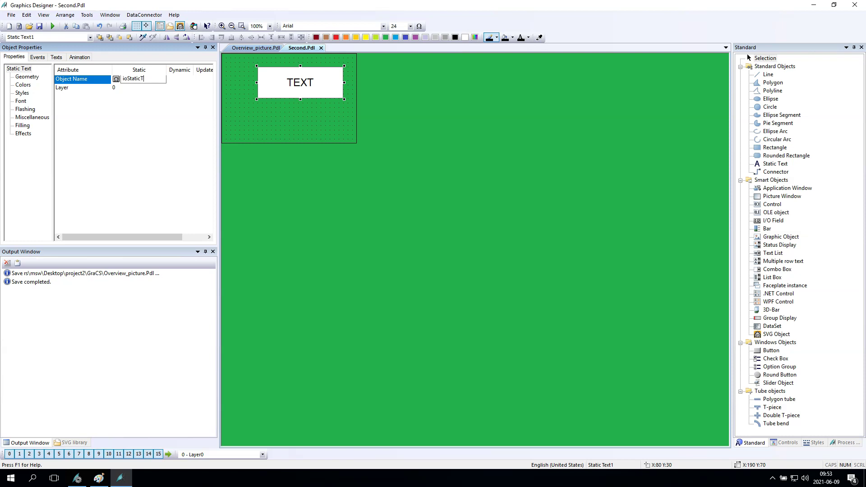
key(Return)
click(39, 26)
click(408, 93)
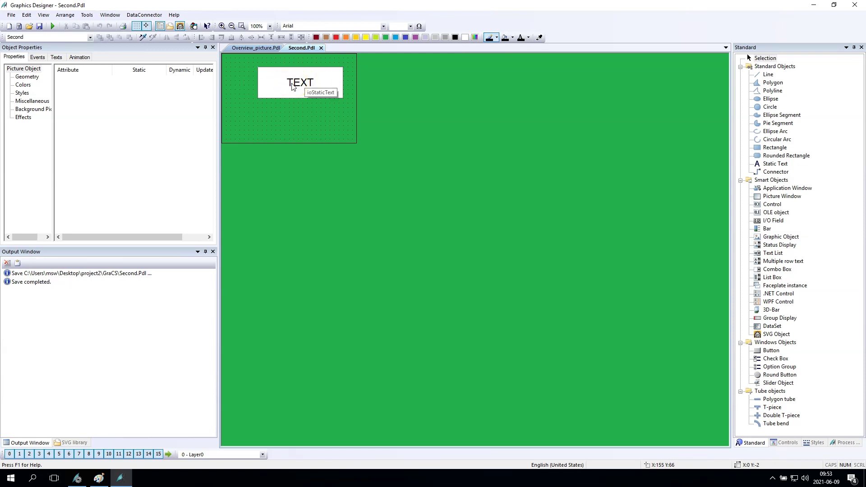
Switch to Overview_picture.Pdl and save it
click(255, 48)
click(39, 26)
click(265, 72)
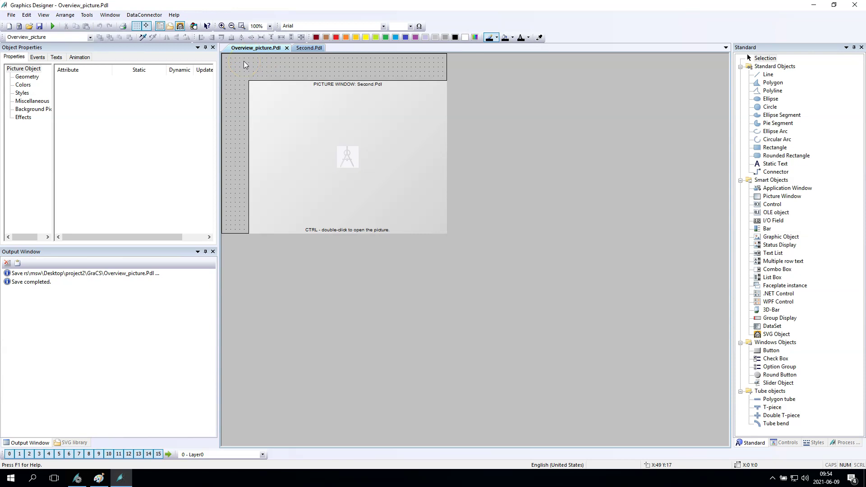
Activate Runtime and resize its window to view the green Second picture beside the designer
click(53, 26)
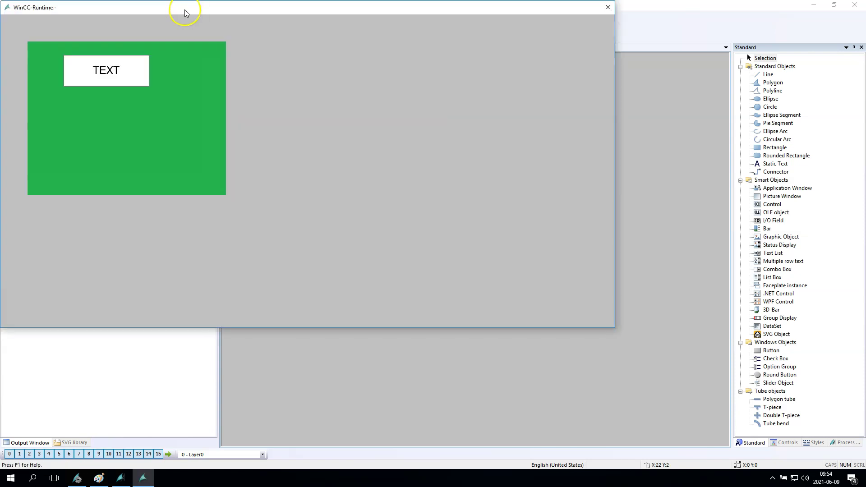
drag(185, 13, 284, 31)
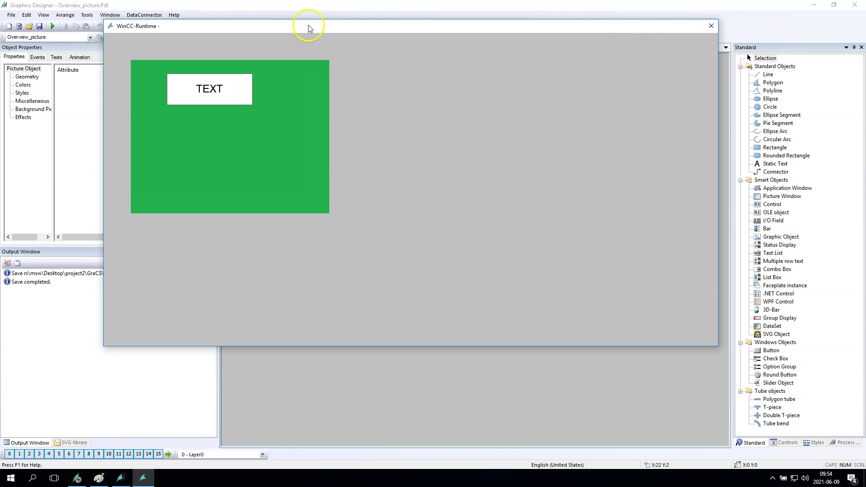
drag(105, 21, 394, 60)
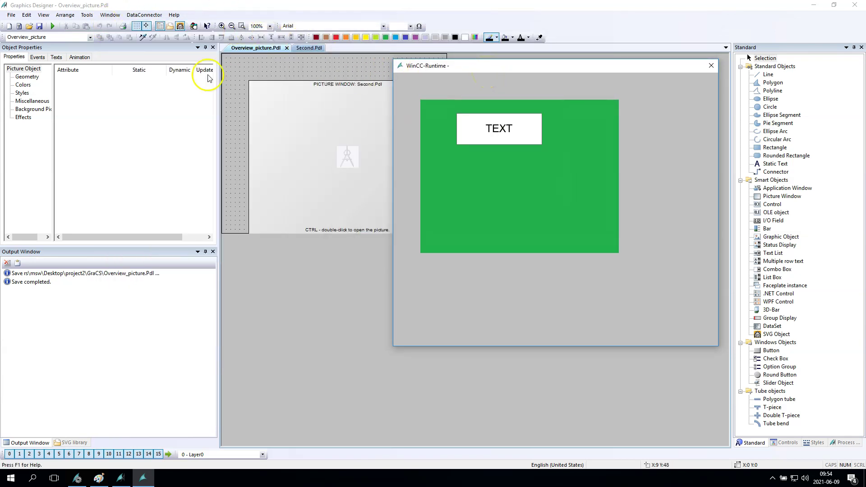
click(239, 73)
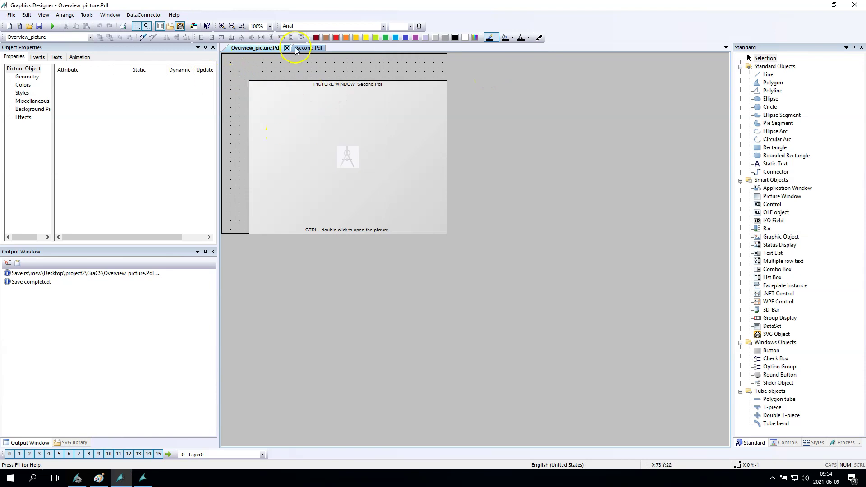
Place Button1 labelled 'click me' at the top of Overview_picture.Pdl, above the picture window
click(309, 47)
click(255, 48)
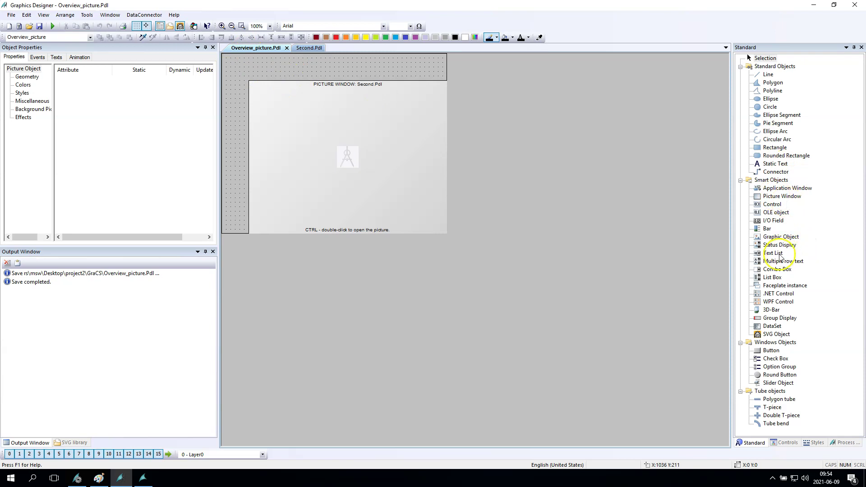
click(772, 350)
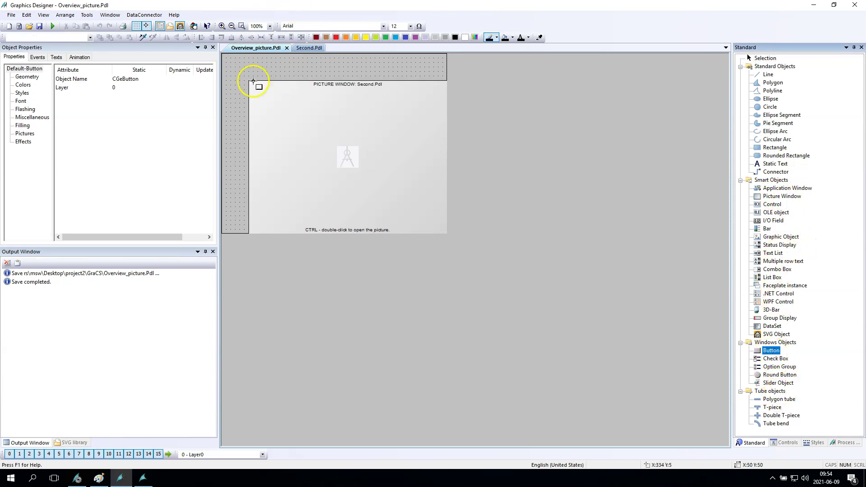
drag(252, 57, 317, 77)
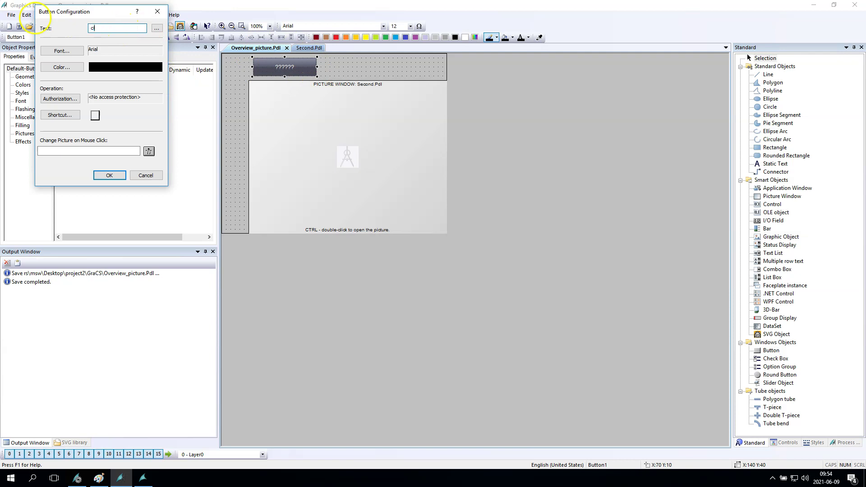
key(Return)
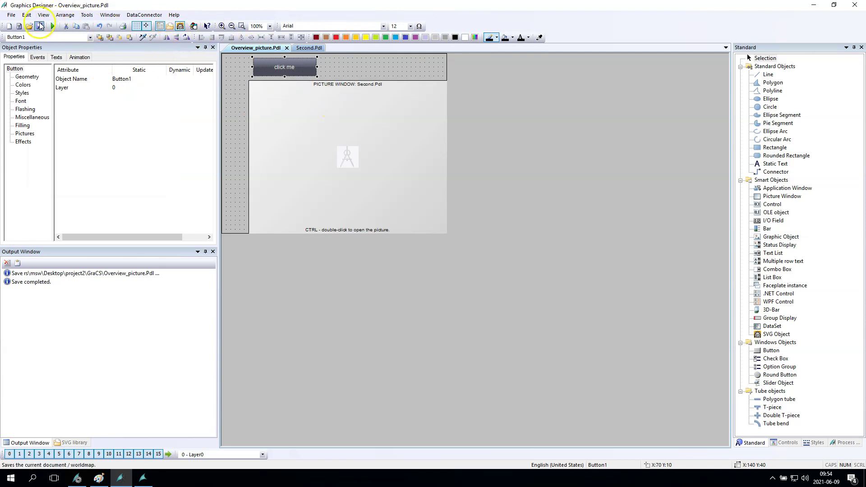
click(329, 68)
click(289, 68)
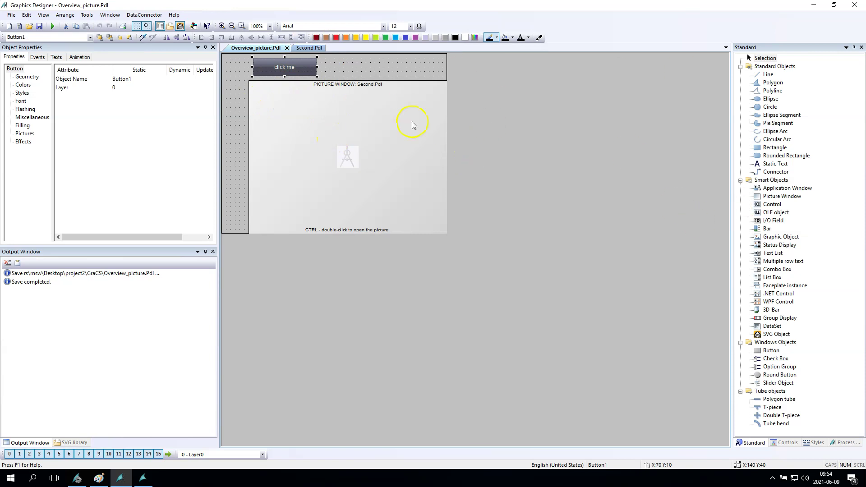
Return to the Overview picture and select the click me button
click(364, 82)
click(309, 48)
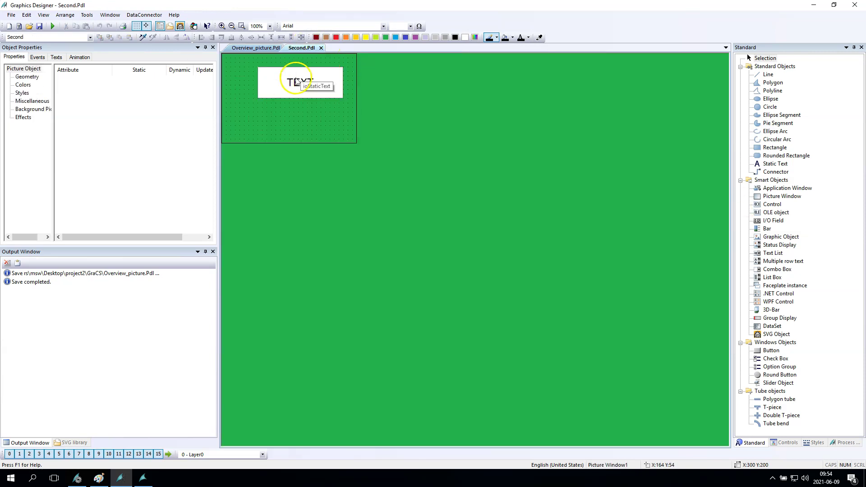
click(257, 48)
click(290, 67)
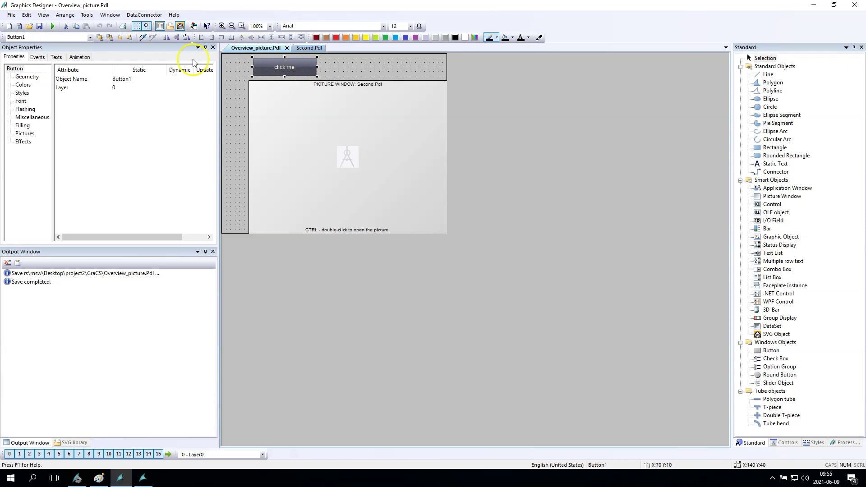
click(270, 49)
click(287, 66)
List the button's Mouse events and bring up the action choices for Press Left
click(37, 57)
click(25, 78)
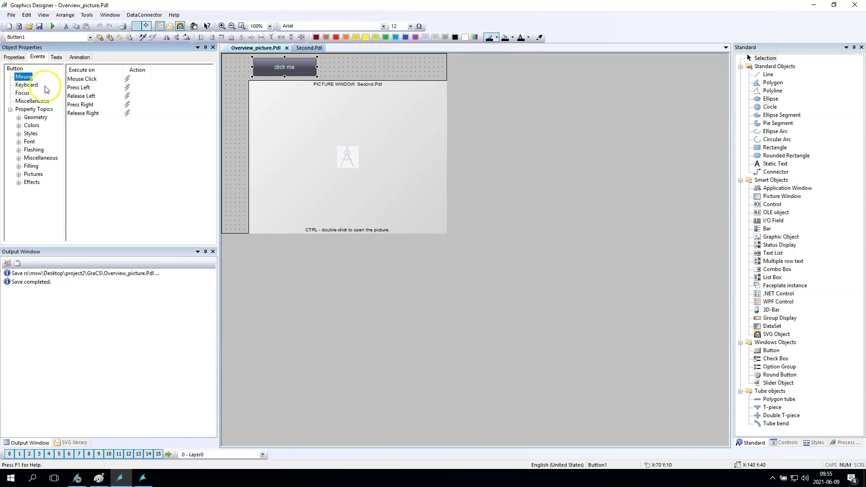
right_click(127, 88)
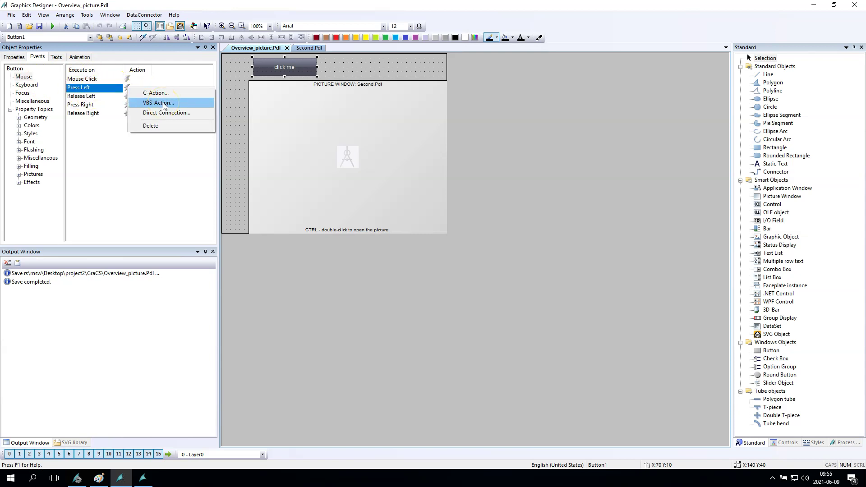